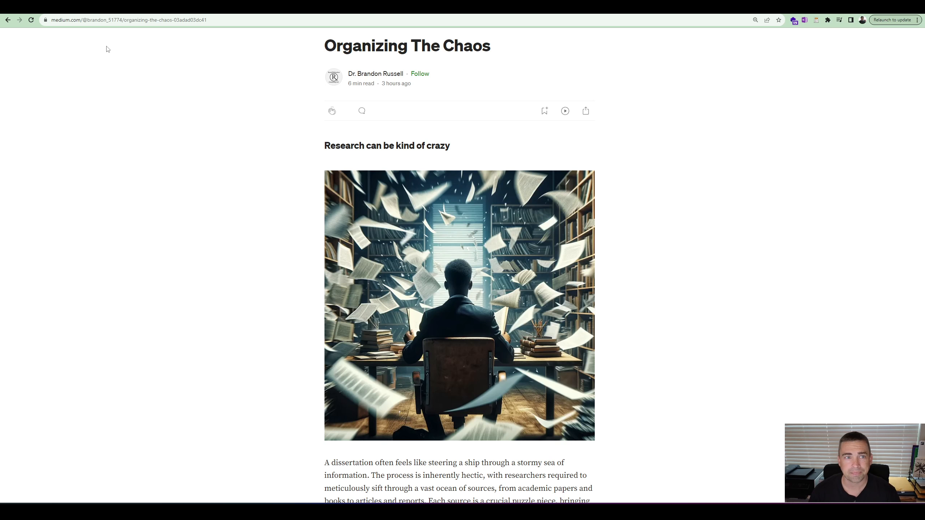
Switch to Zotero and expand the Capstone collection in My Library down to its AHFA subcollection
key(ctrl+Tab)
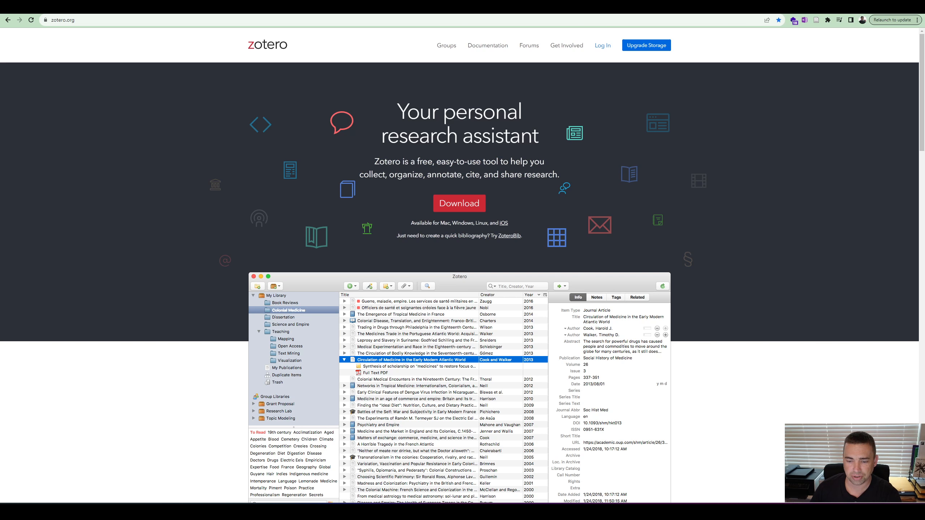
click(535, 511)
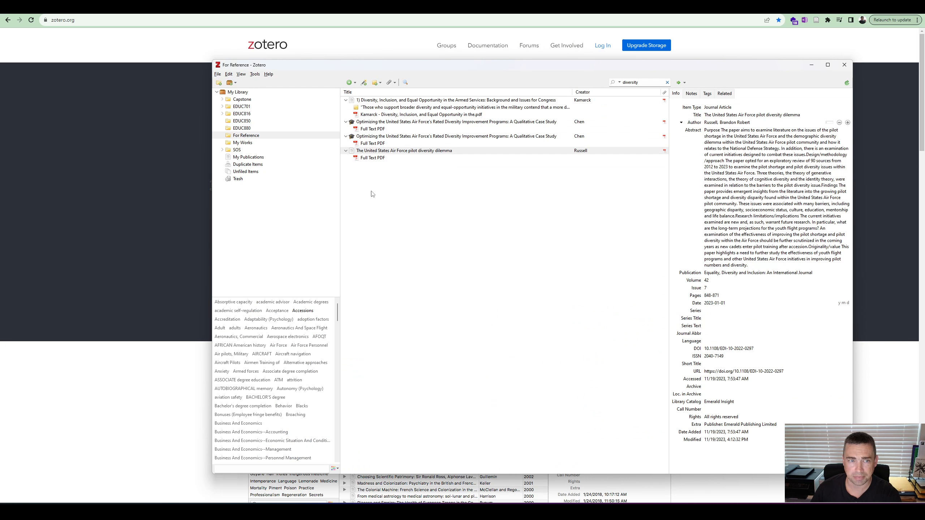
click(241, 94)
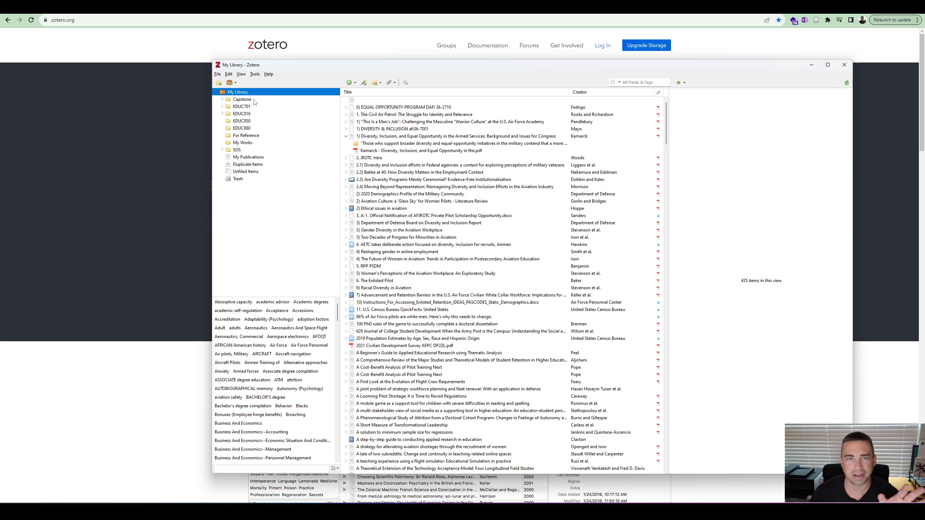
click(223, 101)
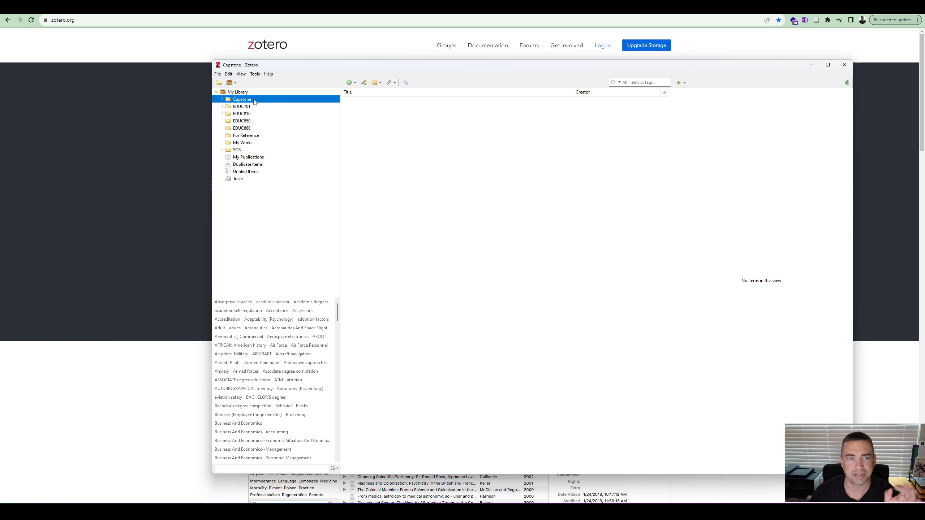
click(223, 99)
click(228, 106)
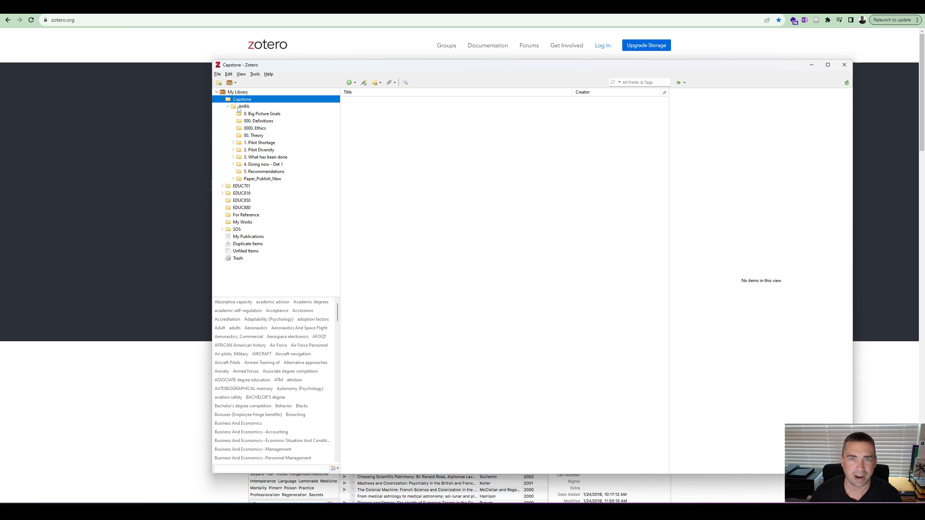
click(240, 106)
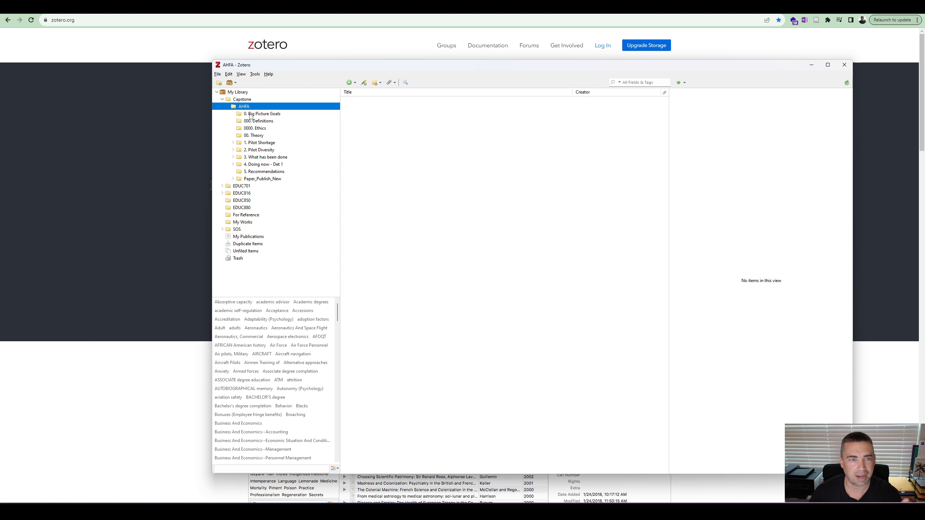
Look through the AHFA subcollections 0. Big Picture Goals, 000. Definitions, 0000. Ethics and 00. Theory
click(253, 116)
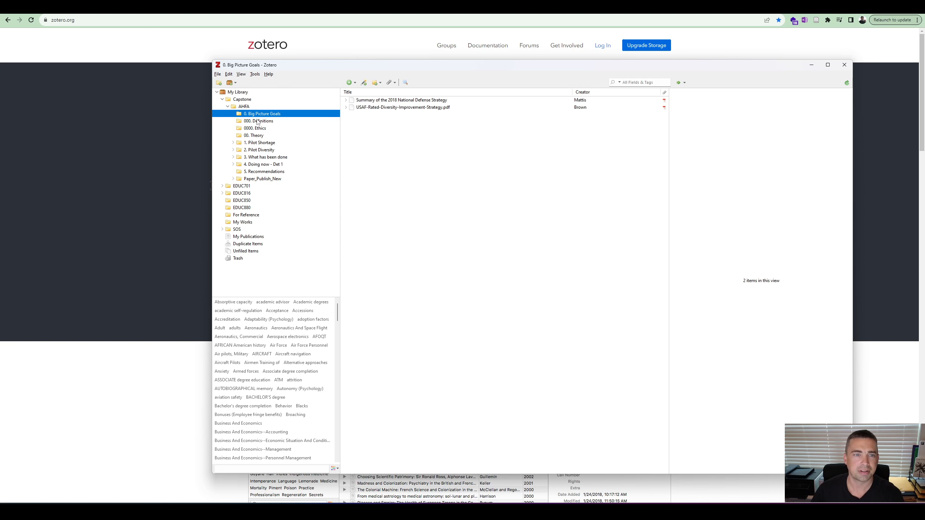
click(259, 122)
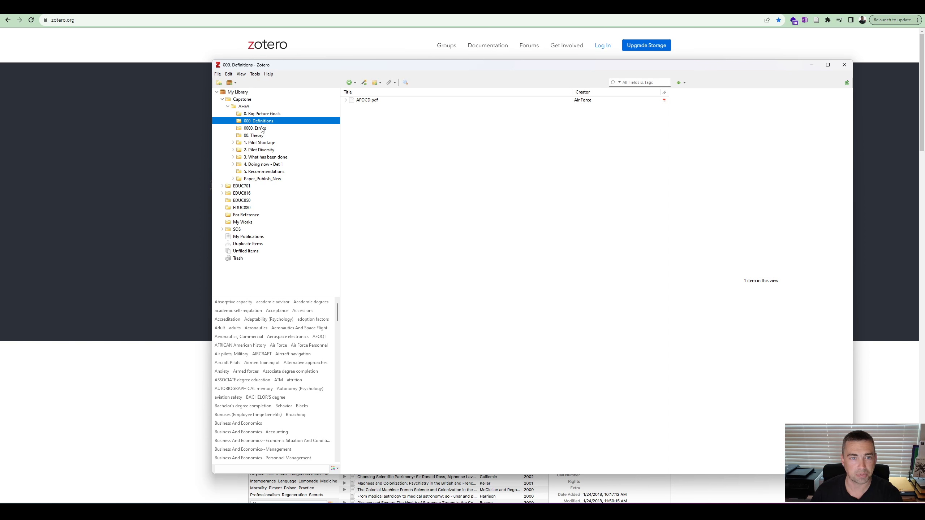
click(262, 129)
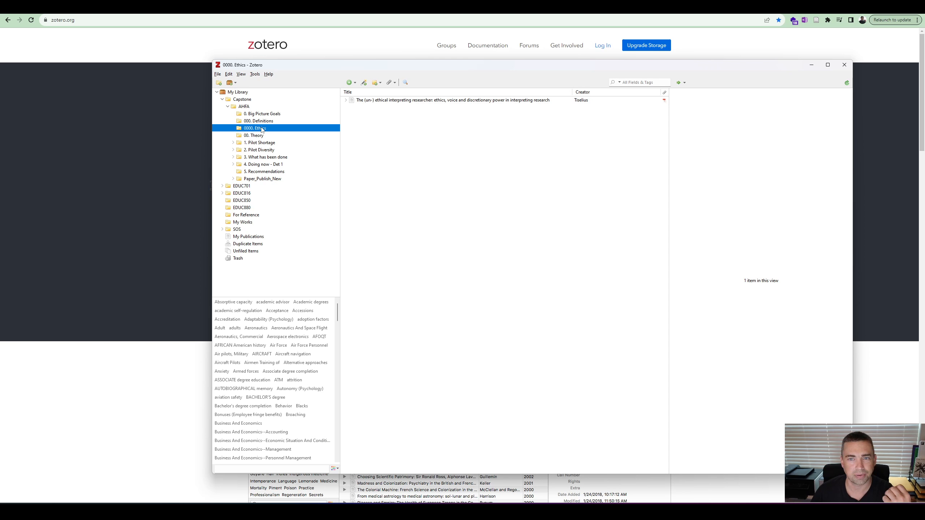
click(262, 135)
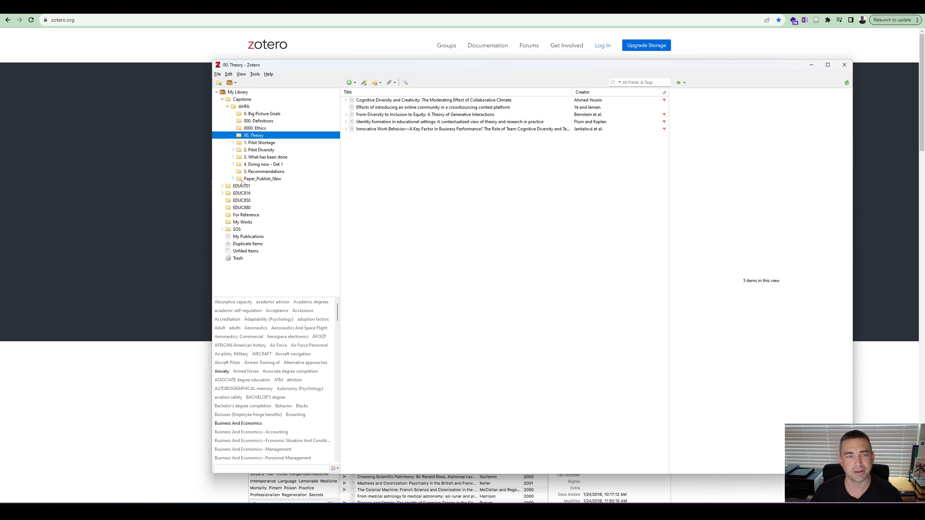
Expand the "Cognitive Diversity and Creativity" article and review its PDF attachment, bibliographic details, notes and tags
click(345, 101)
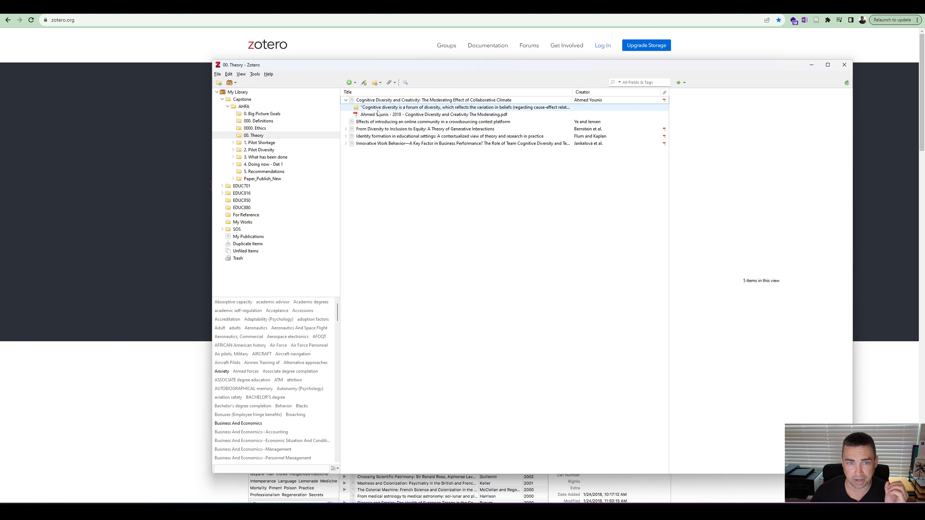
click(414, 116)
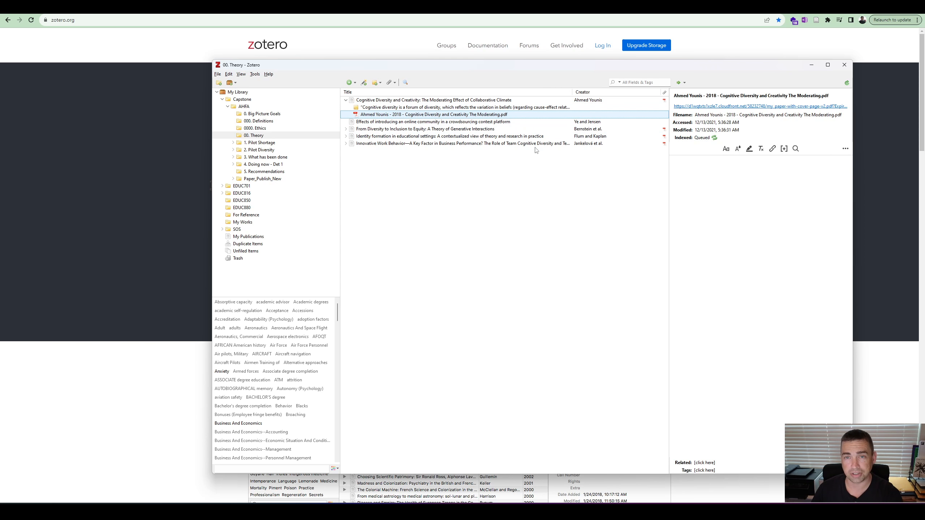
click(413, 100)
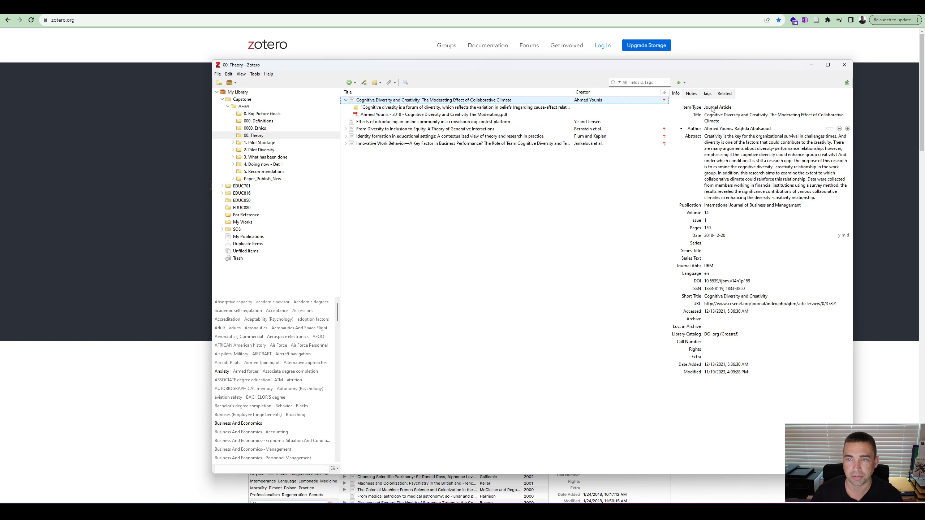
click(726, 128)
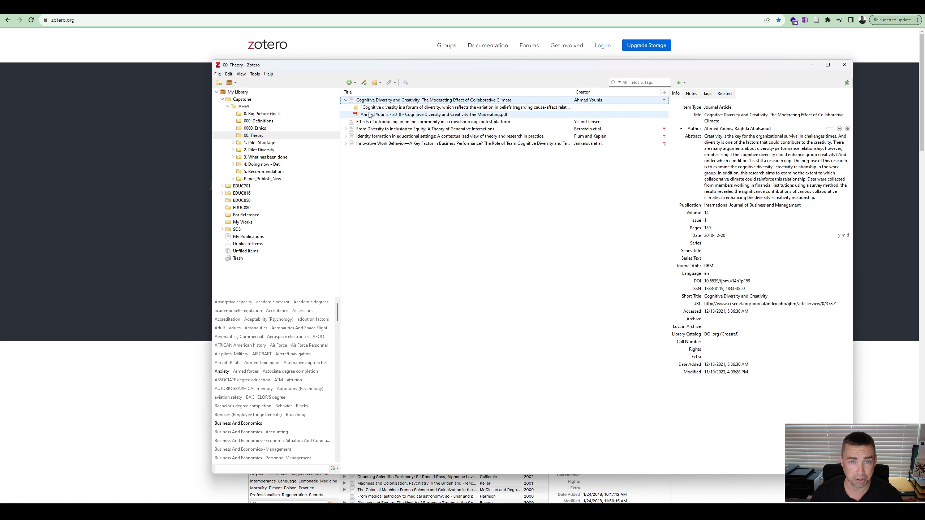
click(691, 95)
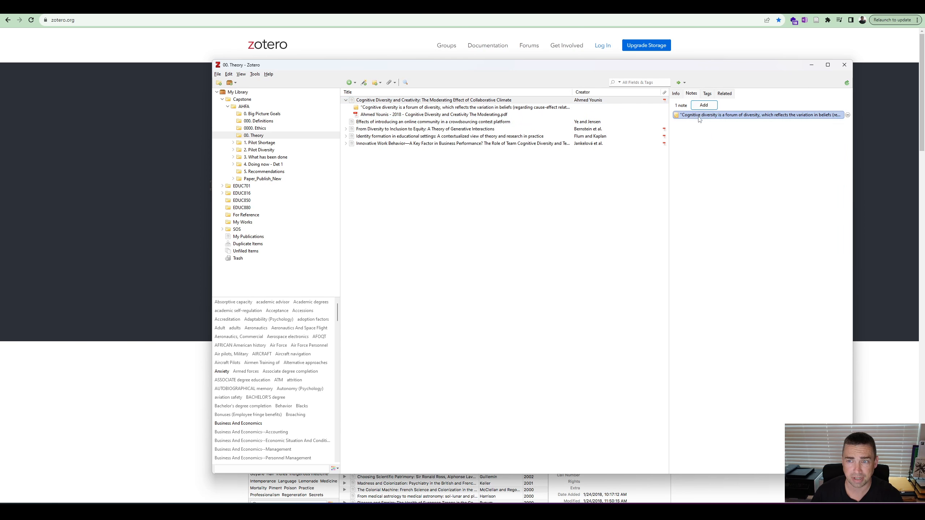
click(707, 95)
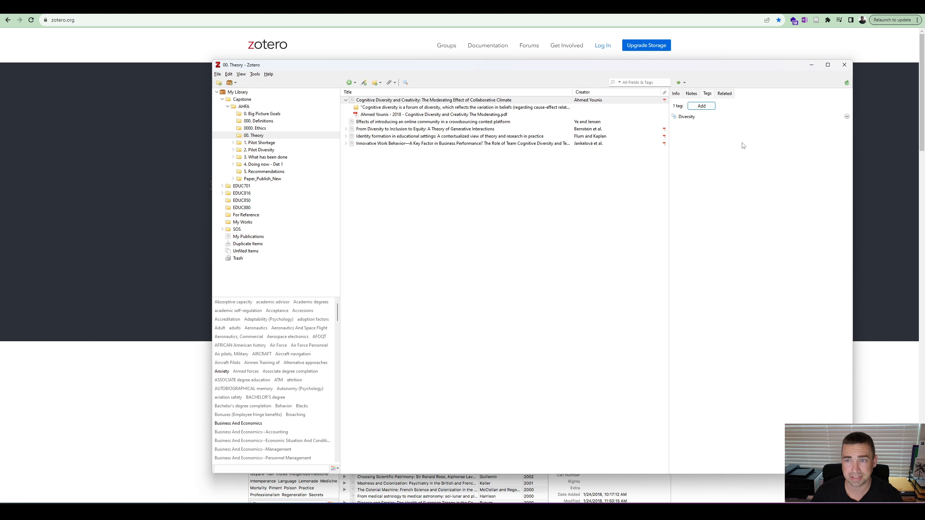
click(704, 118)
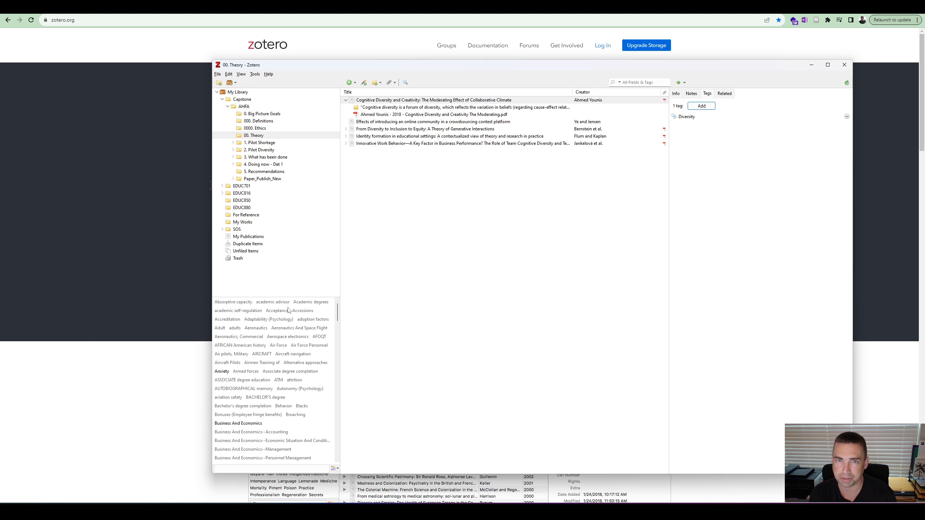
Relate the article to "This Is a Man's Job" from the 2. Culture subcollection under 2. Pilot Diversity, 2. Barriers
click(724, 94)
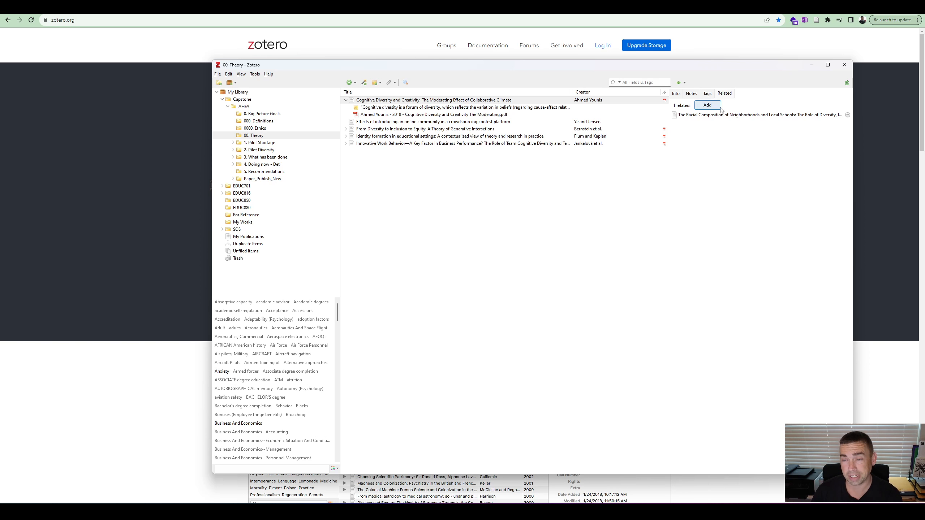
click(707, 105)
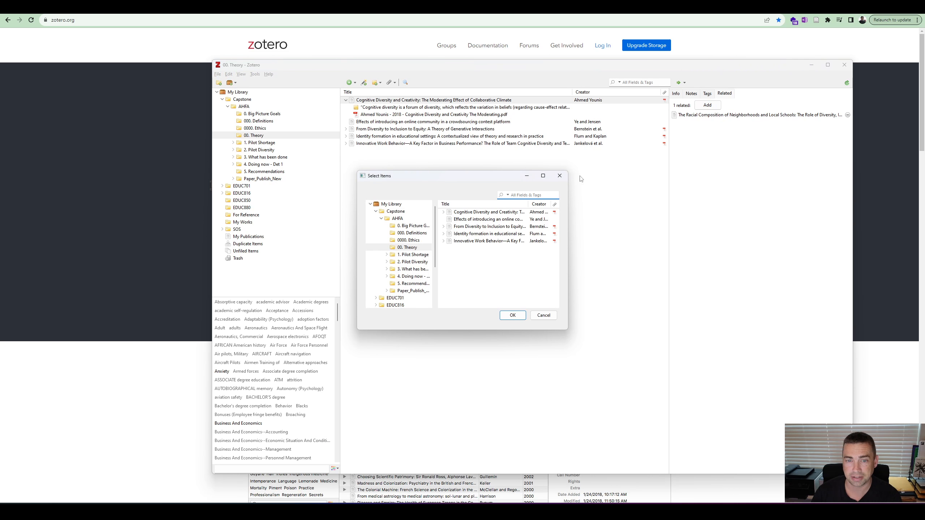
click(485, 212)
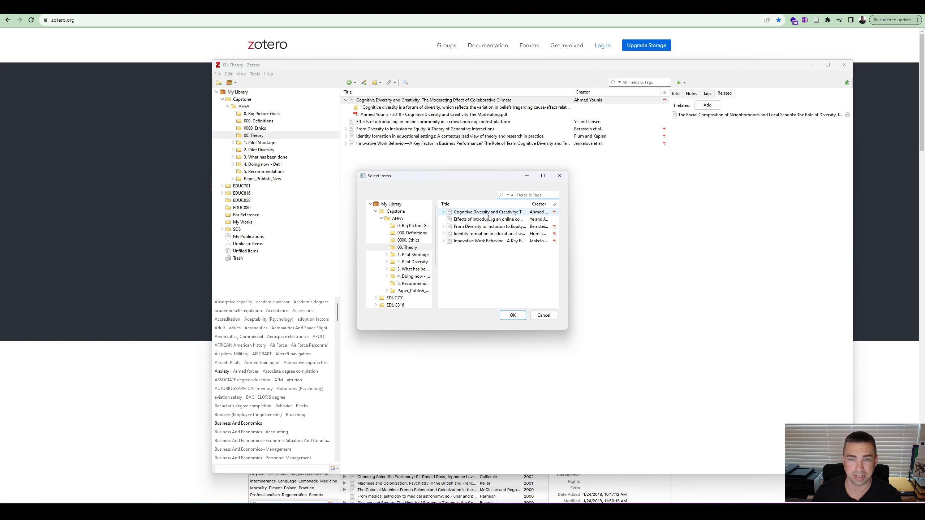
click(488, 219)
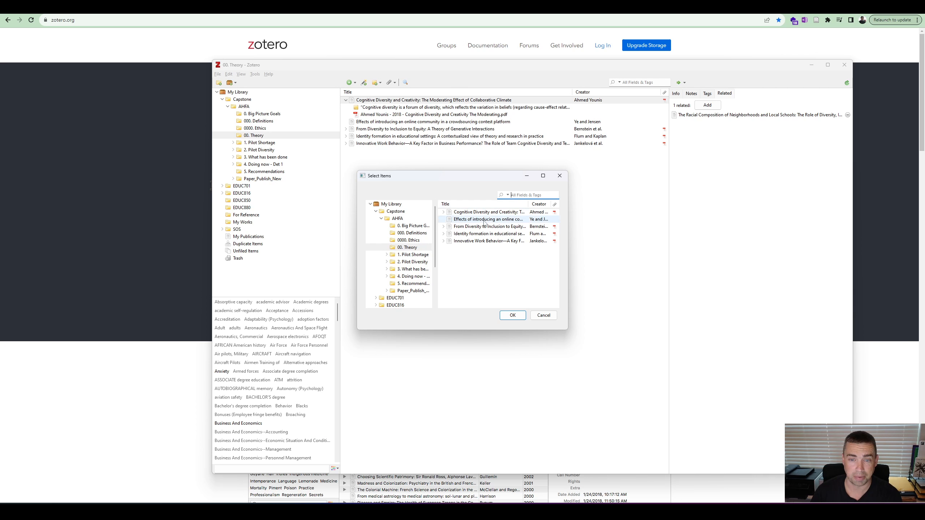
click(415, 263)
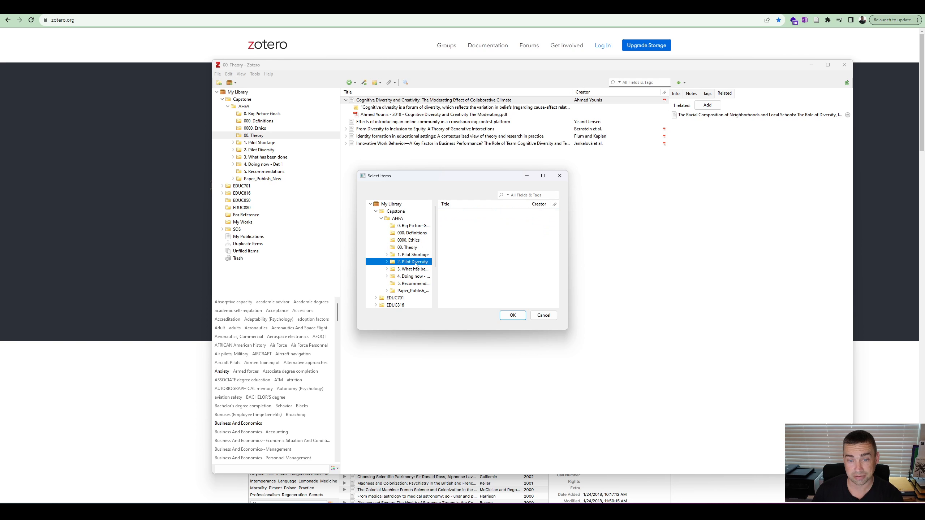
click(386, 262)
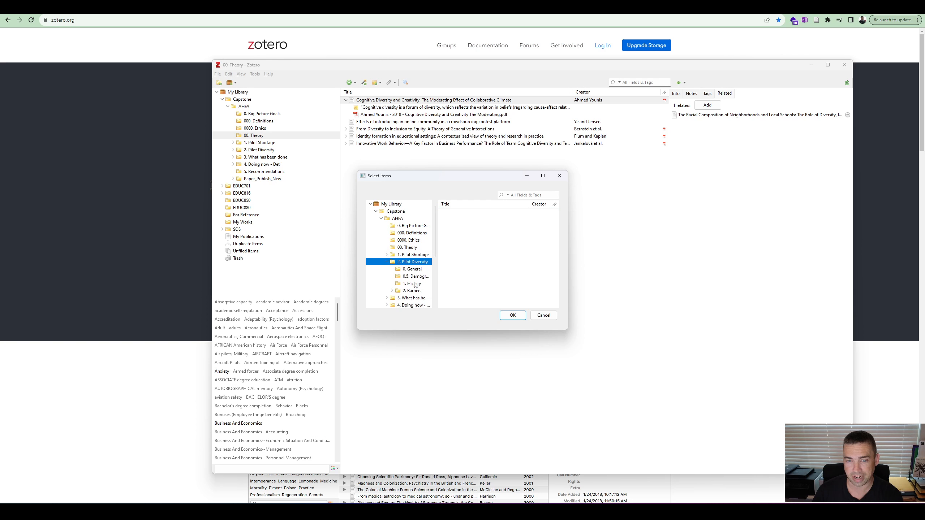
click(392, 291)
scroll(404, 262, down, 3)
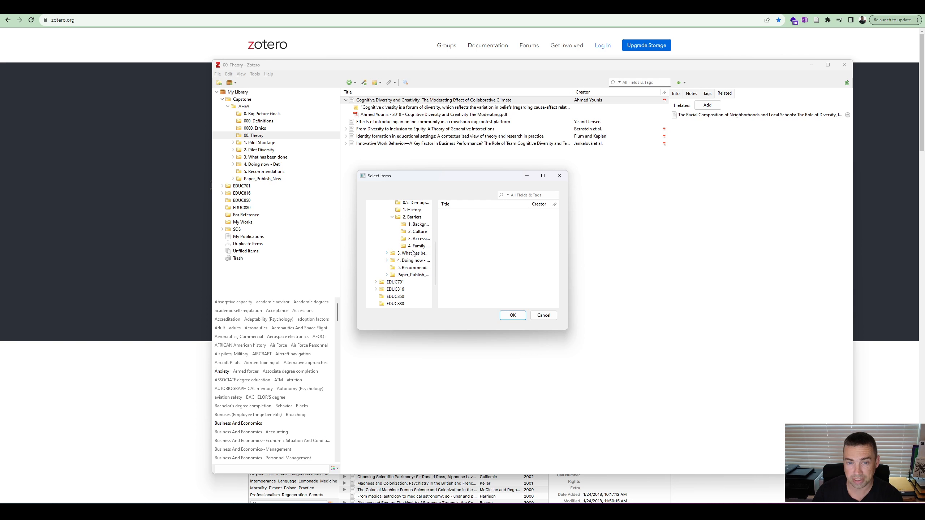
click(417, 232)
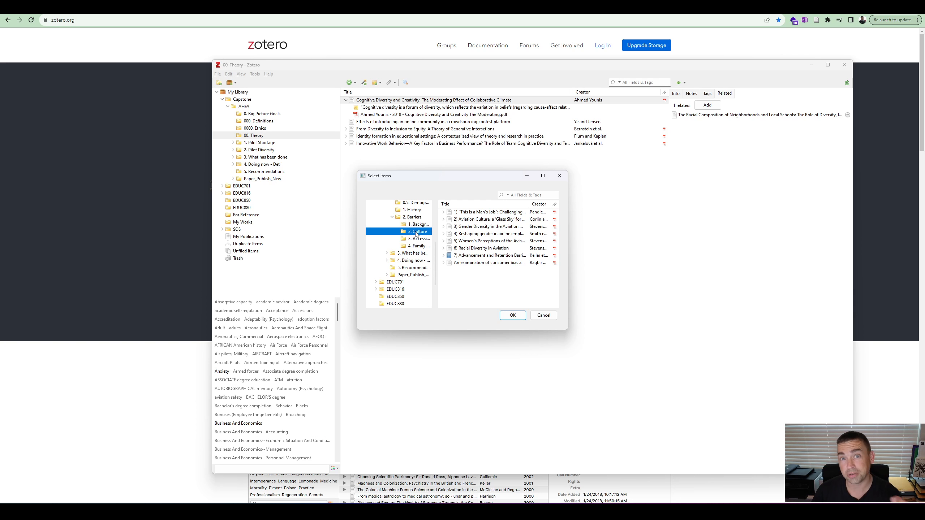
click(476, 212)
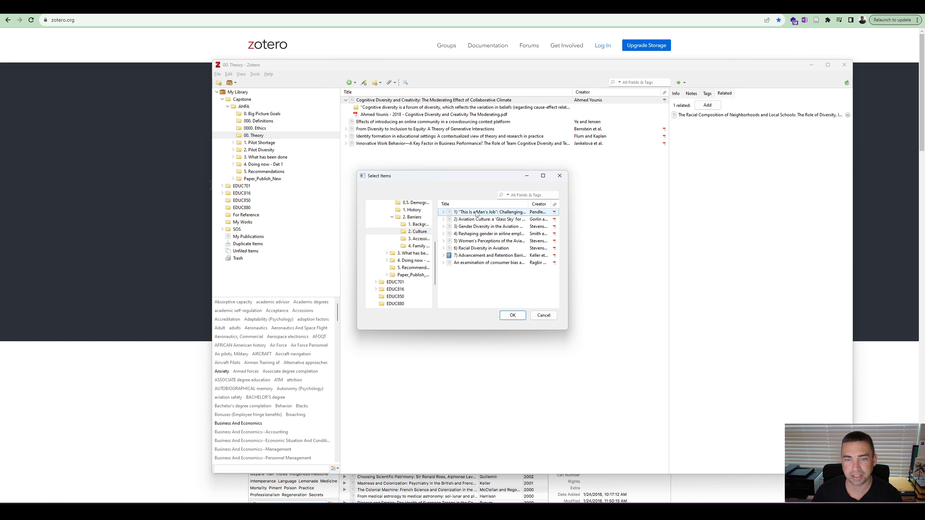
click(512, 314)
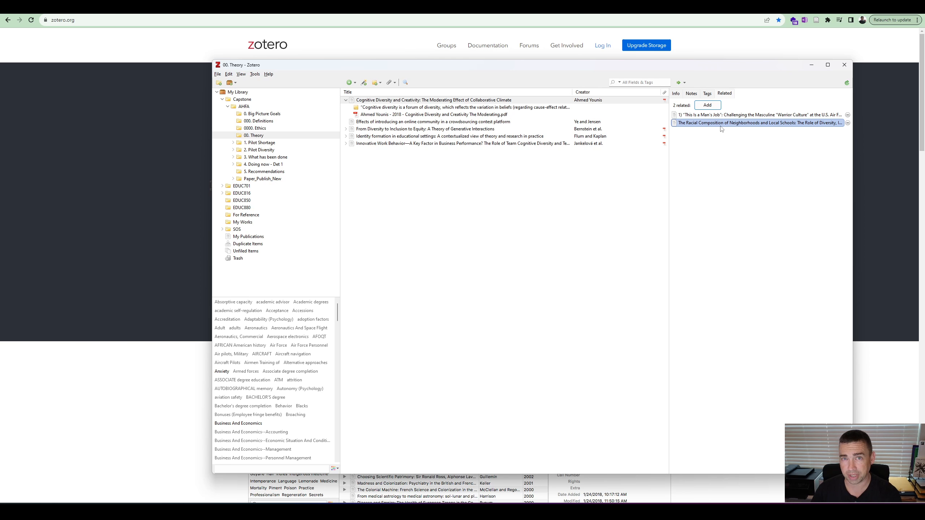
Open the article's attached PDF and highlight "al, There are two arguments in the relations" on page 159 in blue
double_click(375, 114)
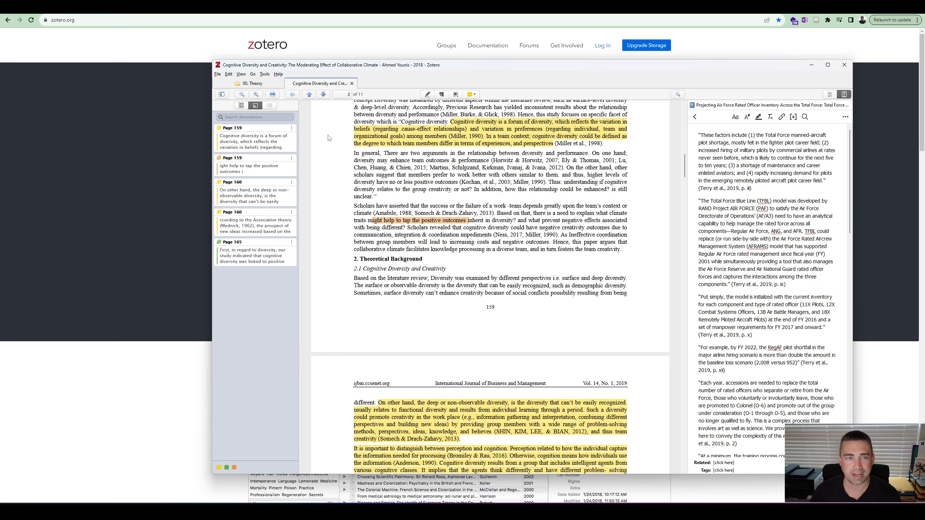
drag(374, 152, 488, 153)
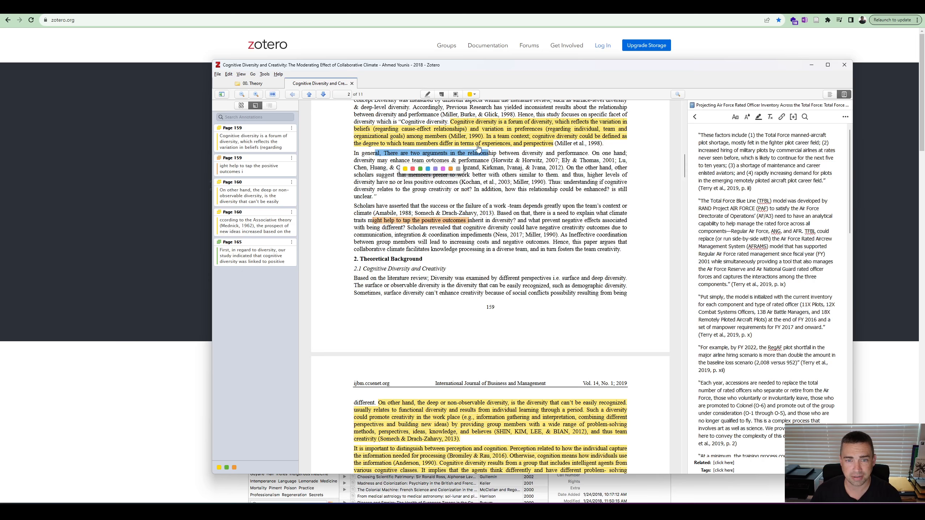
click(428, 169)
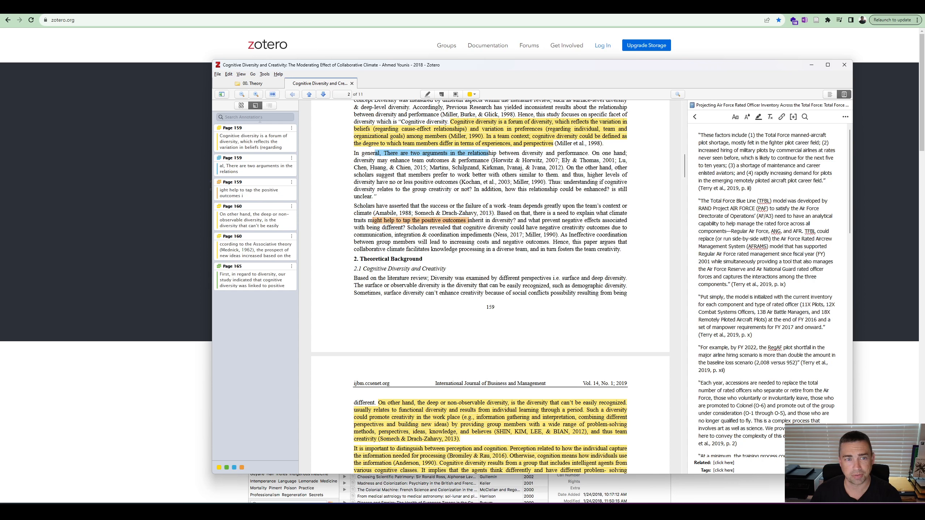
Review the page 159 annotations and the open note, return to the list of all notes, and close the PDF
click(248, 167)
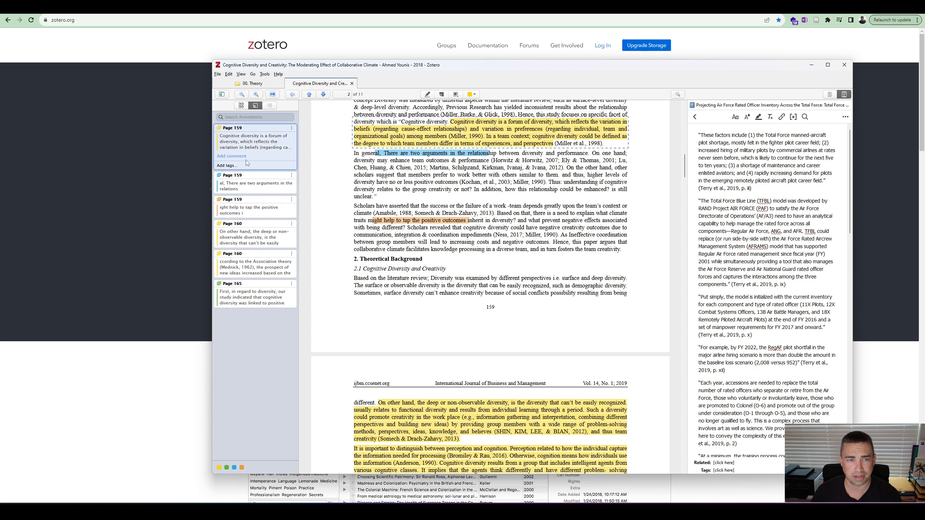
click(248, 210)
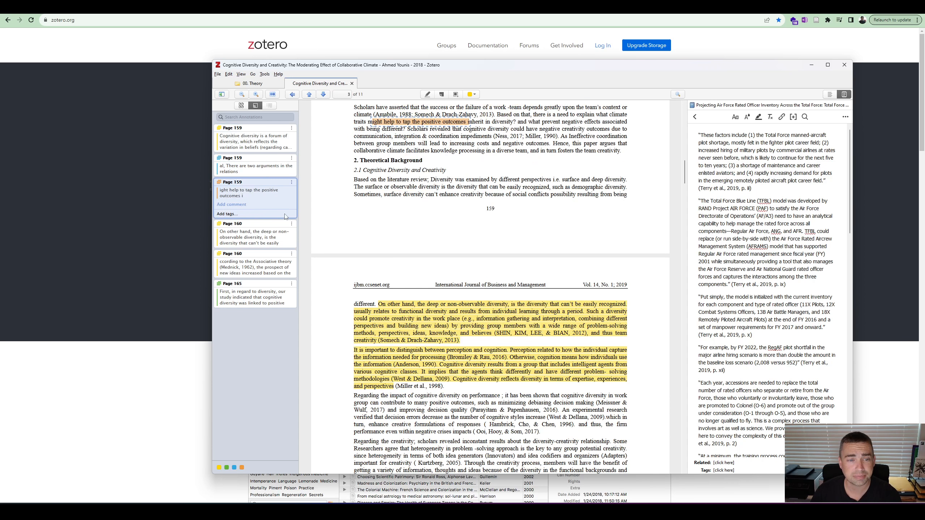
click(709, 150)
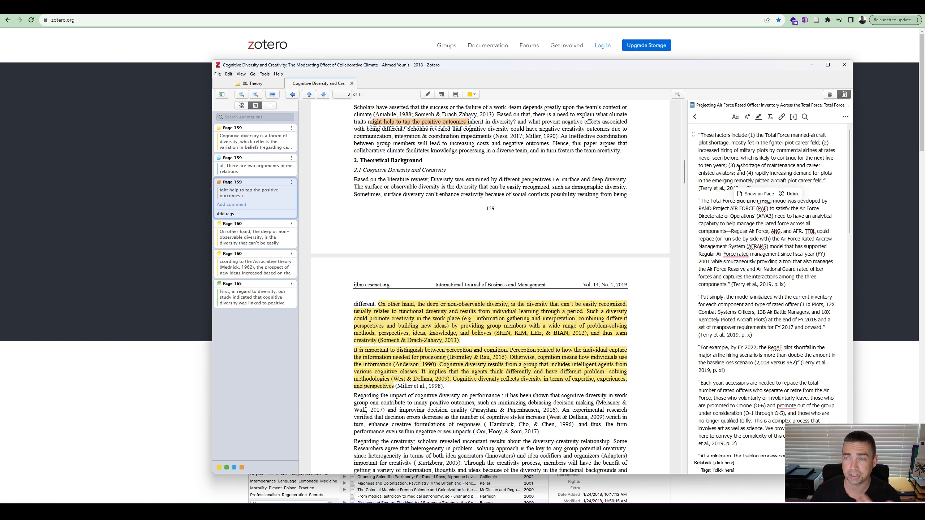
click(694, 116)
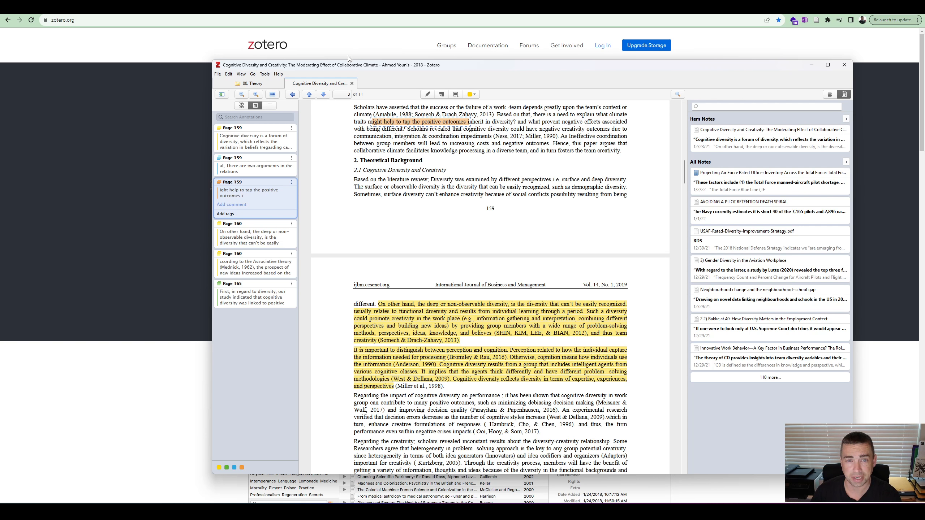
click(351, 84)
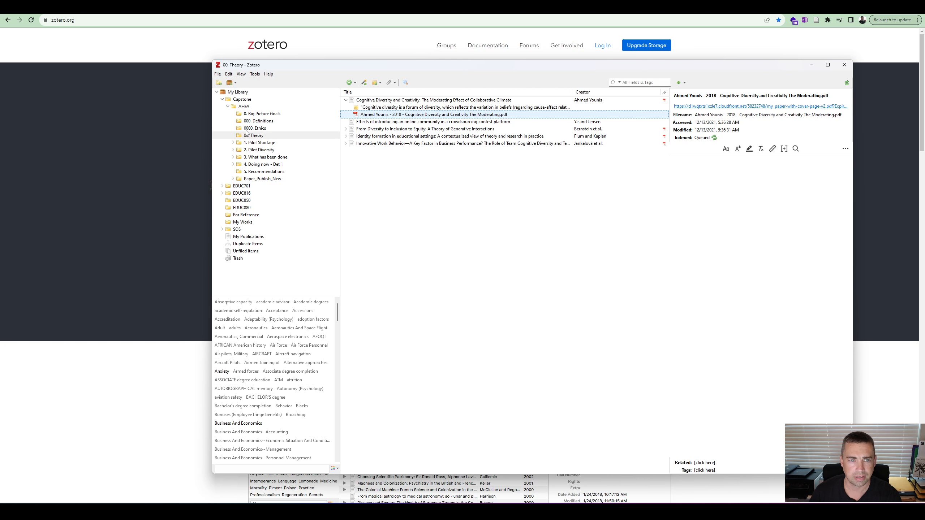
Collapse the AHFA and Capstone collections in the library tree
click(227, 106)
click(222, 99)
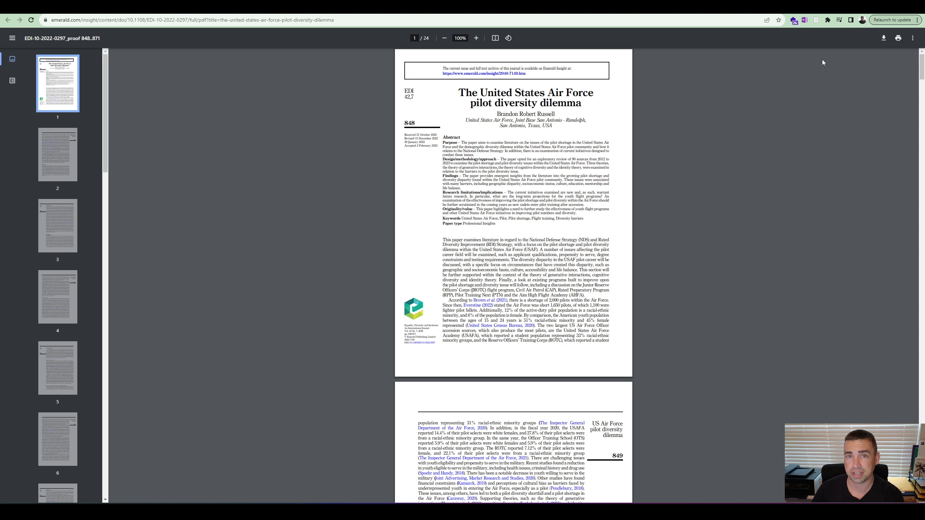
Save the open Emerald PDF "The United States Air Force pilot diversity dilemma" from the browser to the My Works collection
click(817, 21)
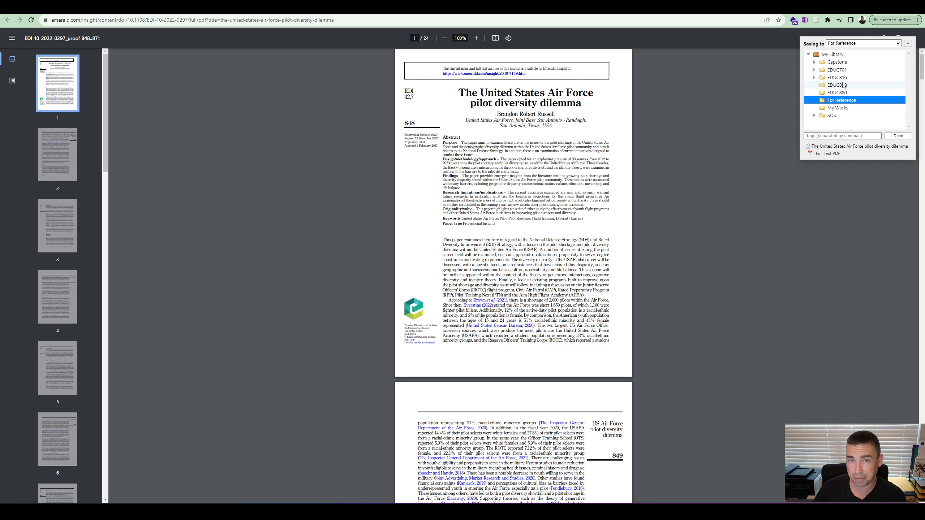
click(841, 107)
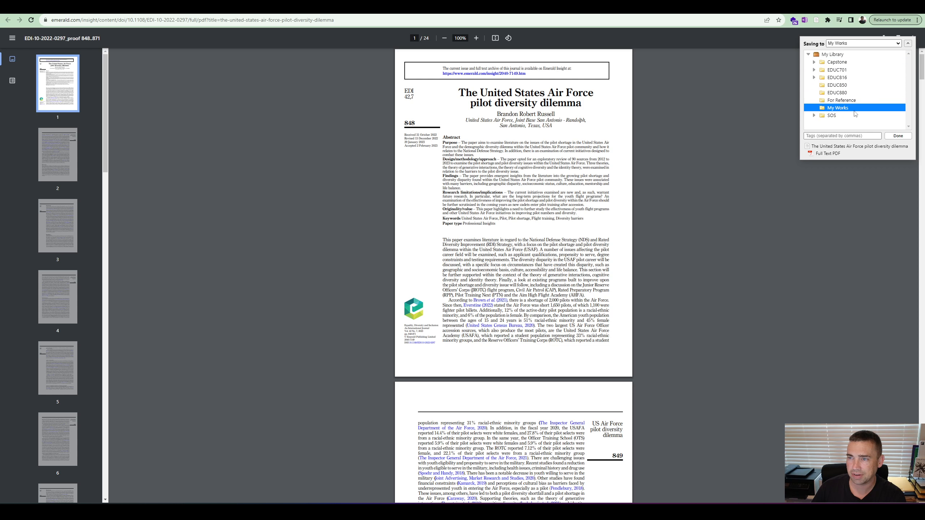
click(898, 135)
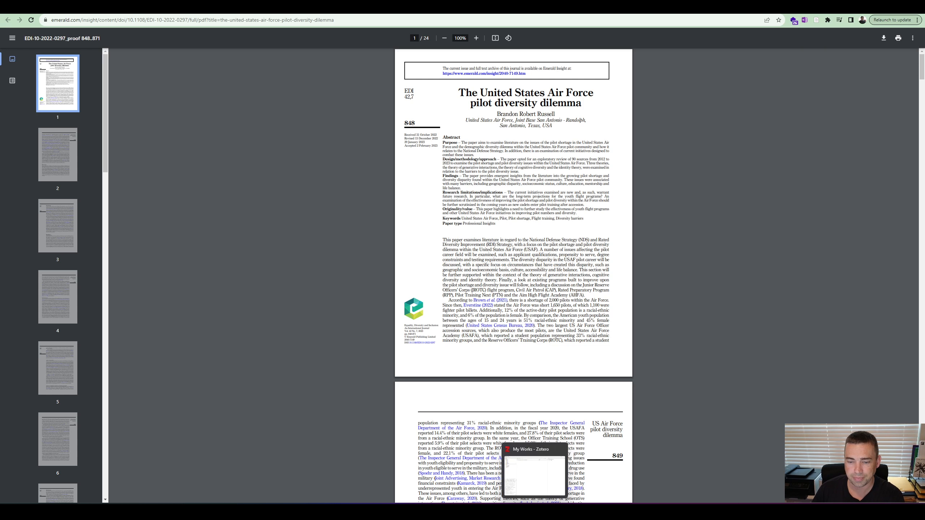
Switch to Zotero and review the saved article's bibliographic details and abstract
click(535, 511)
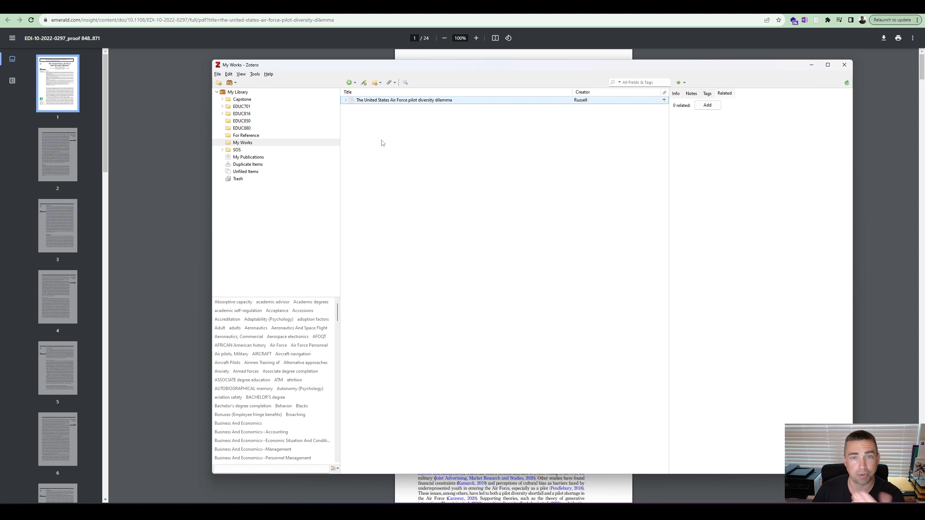
click(678, 94)
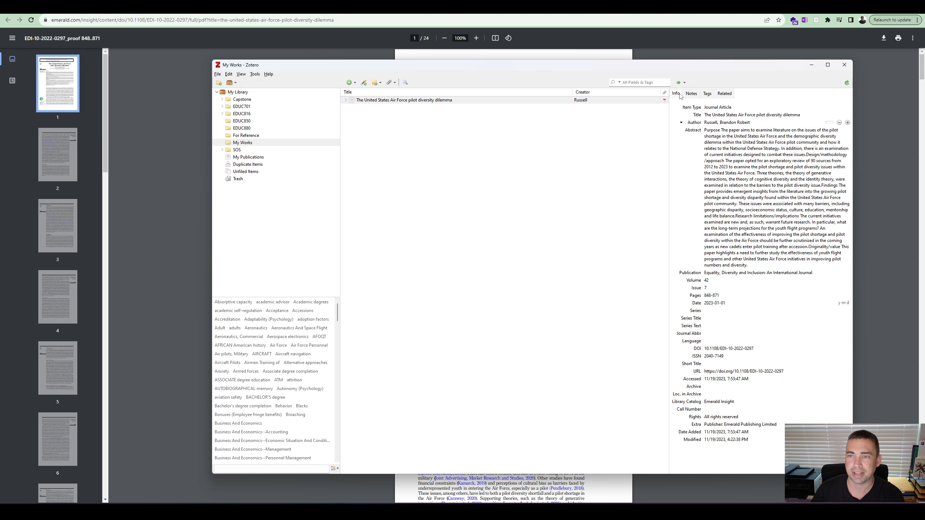
click(735, 132)
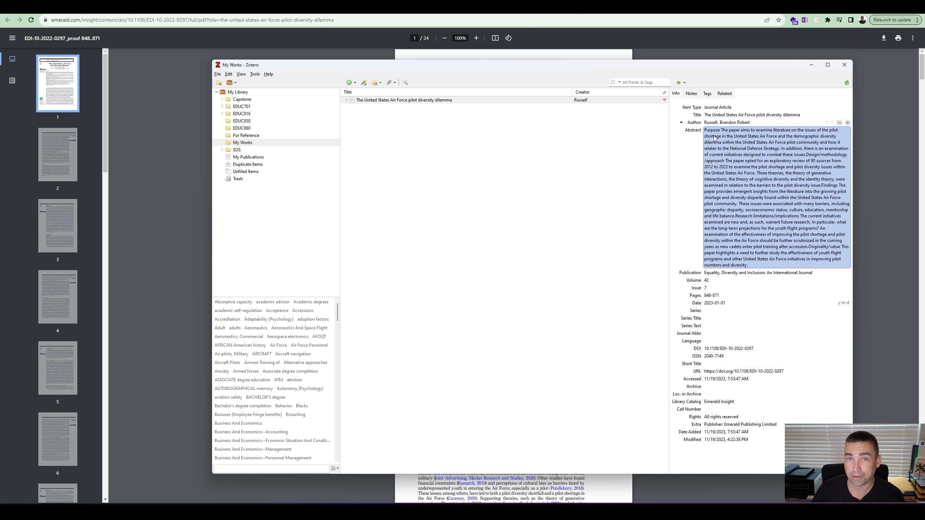
click(701, 178)
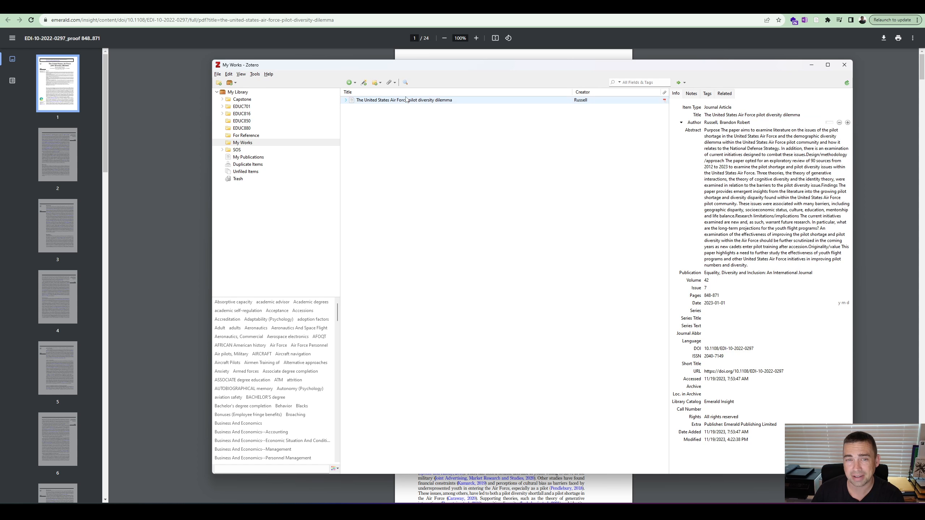
Examine the options for adding items, identifiers, notes and attachments, plus Advanced Search and the quick search of all fields and tags
click(350, 82)
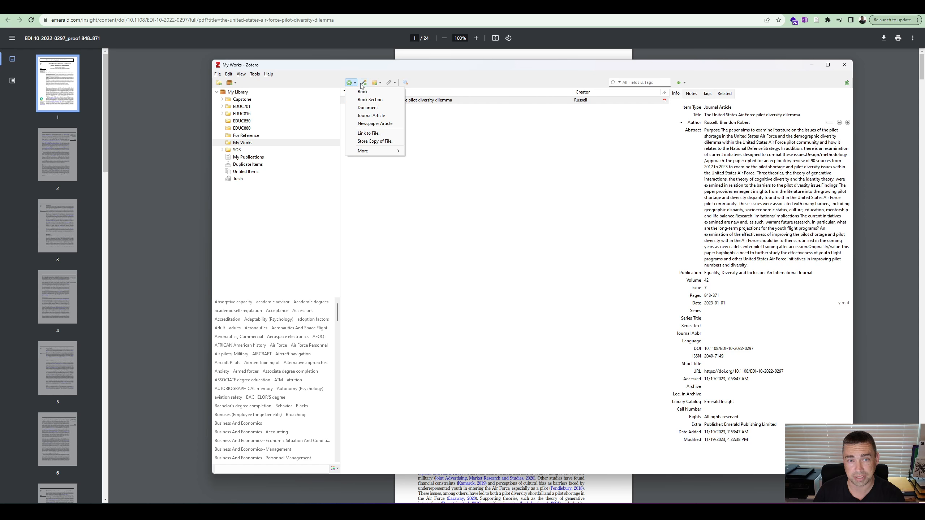
click(364, 83)
click(364, 83)
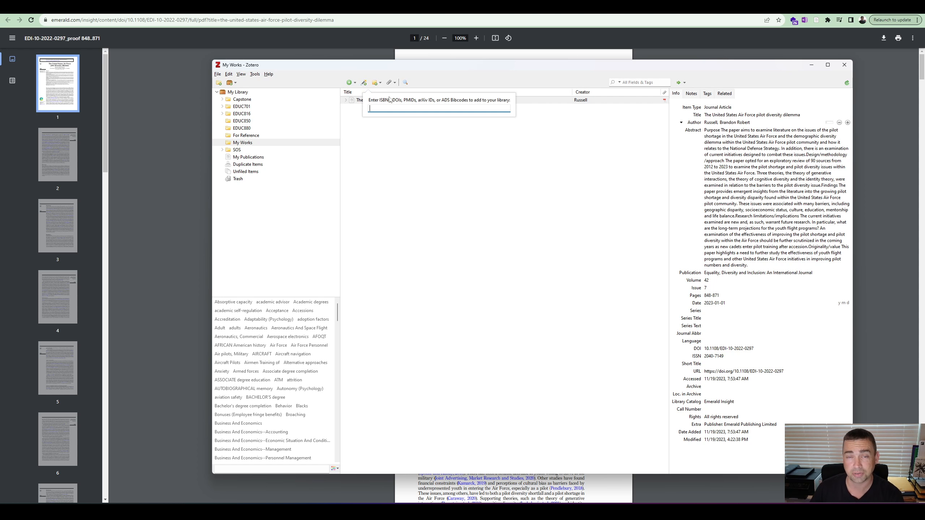
click(377, 84)
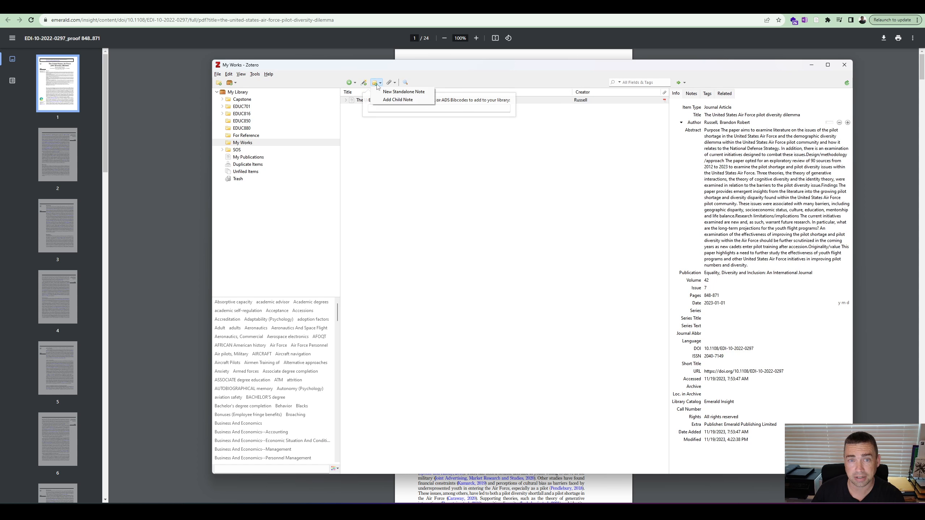
click(396, 85)
click(396, 84)
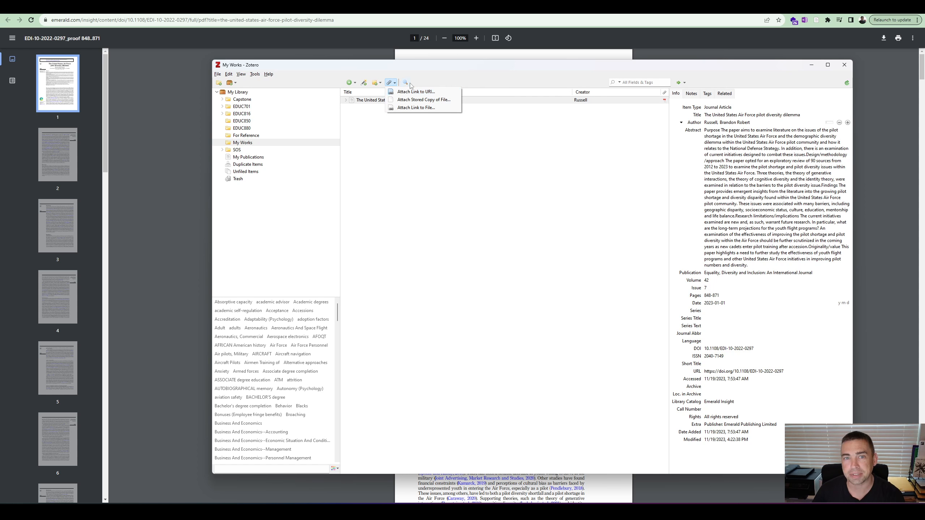
click(405, 82)
click(405, 82)
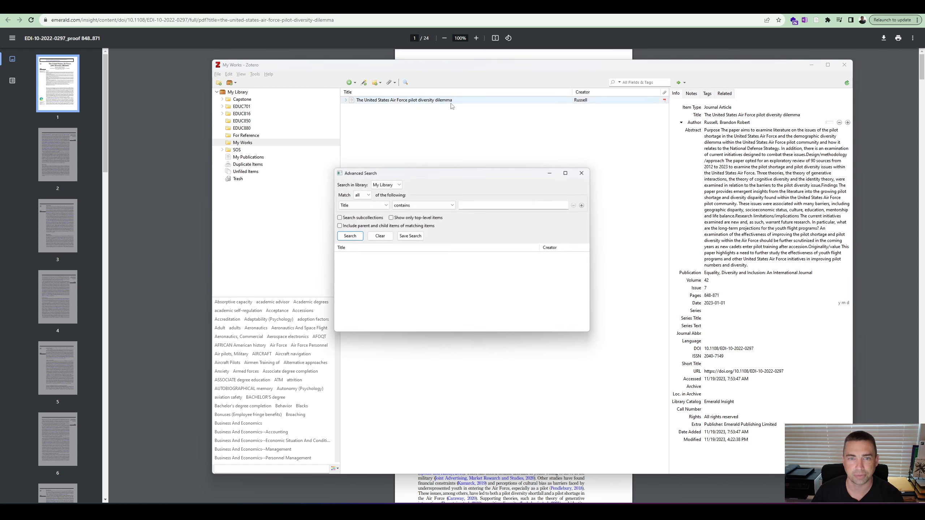
click(585, 172)
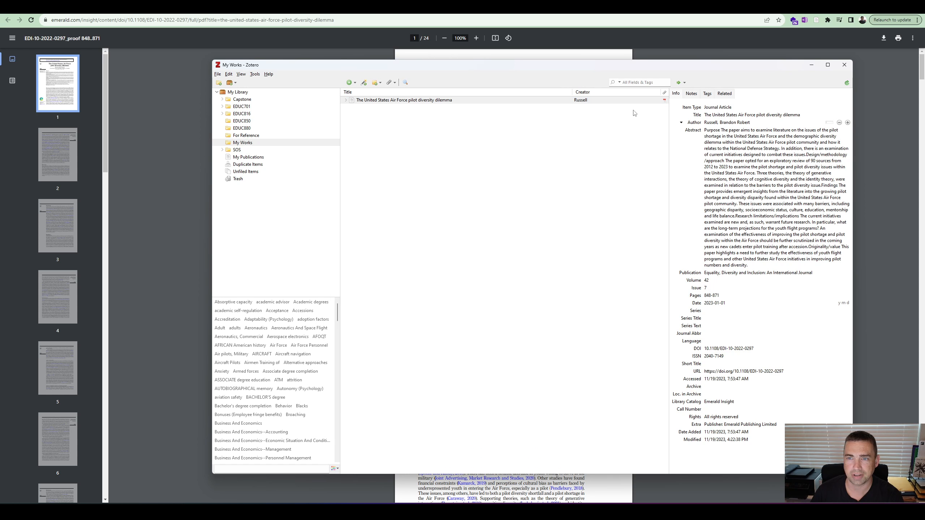
click(638, 83)
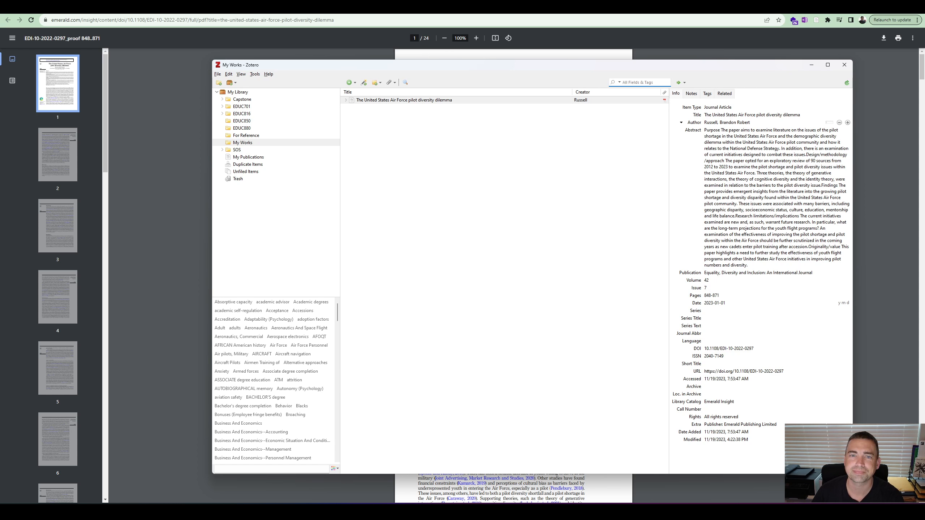
Switch to the Word document and insert a Zotero citation of "The United States Air Force pilot diversity dilemma" below the bibliography entry
click(582, 512)
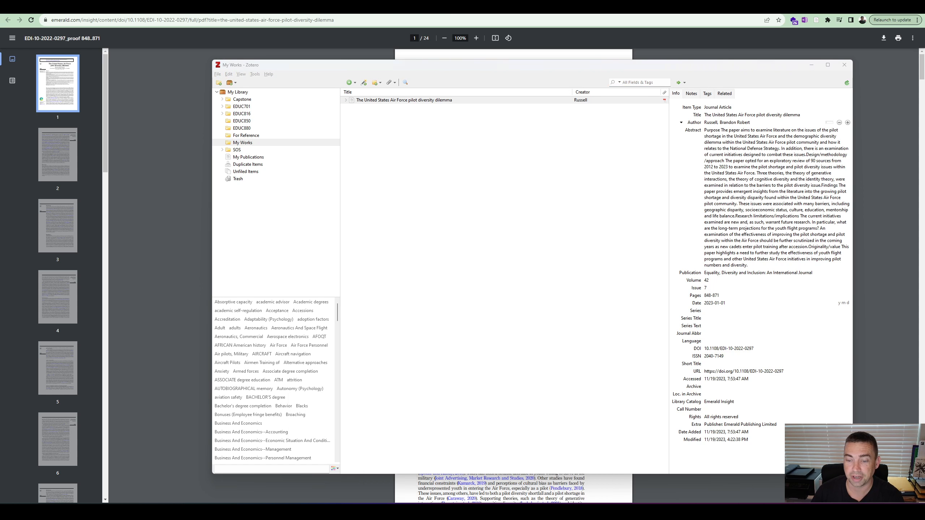
click(534, 178)
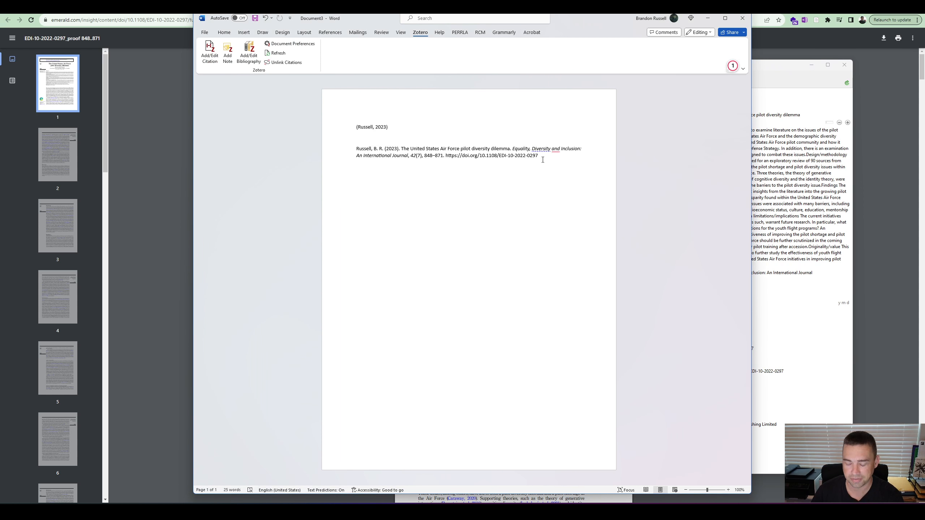
key(ctrl+z)
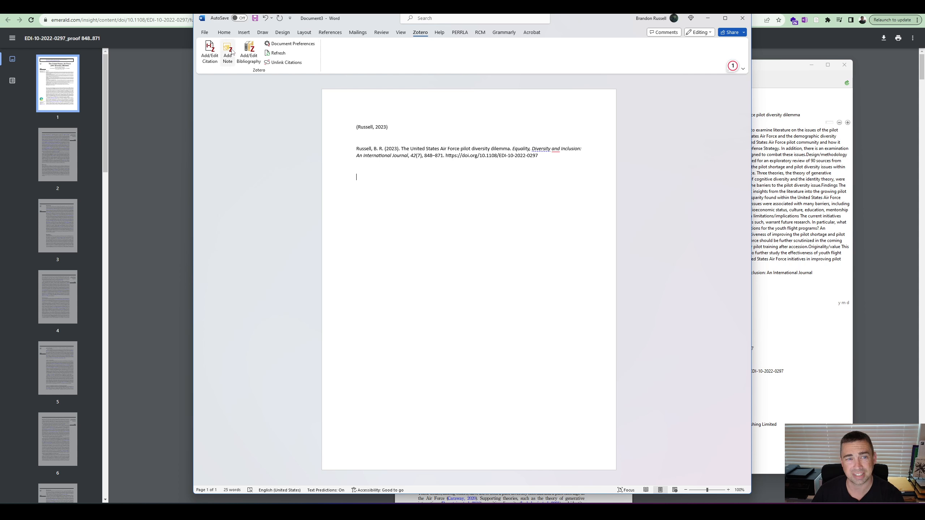
click(215, 55)
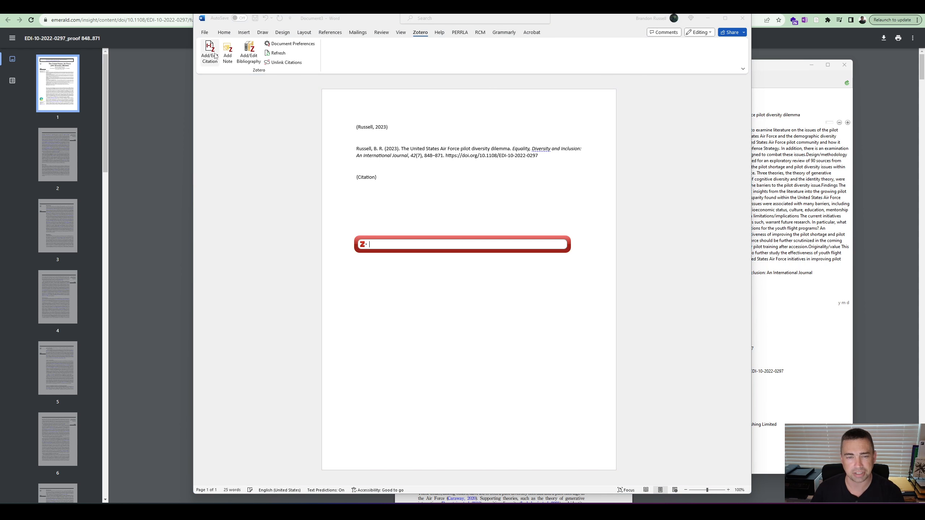
text(russell)
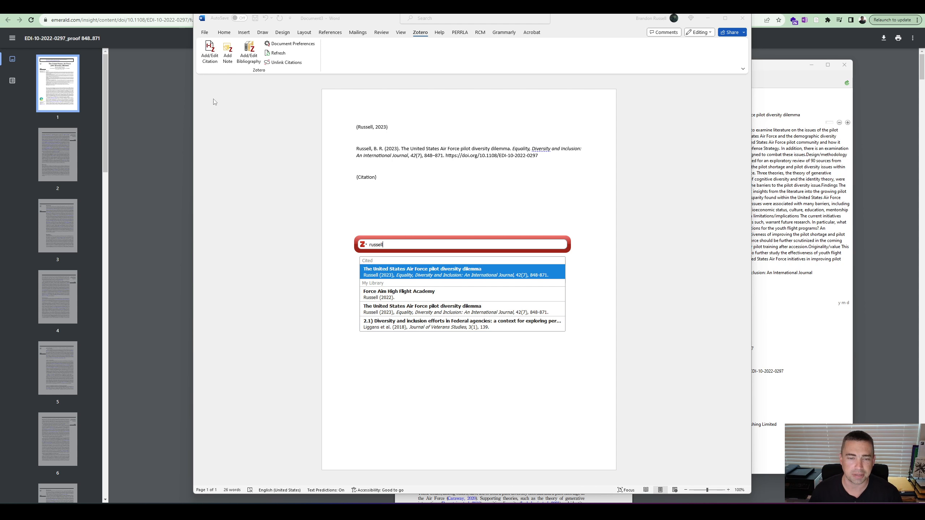
click(392, 275)
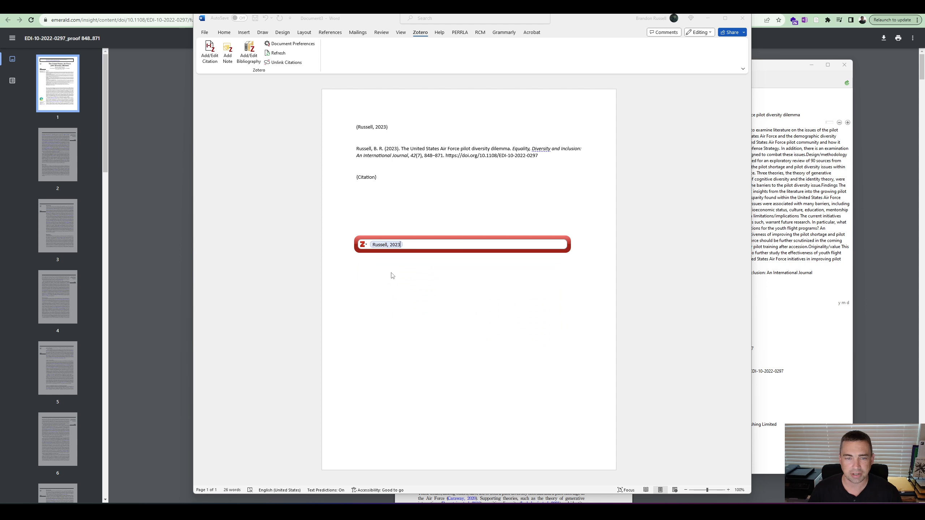
key(Return)
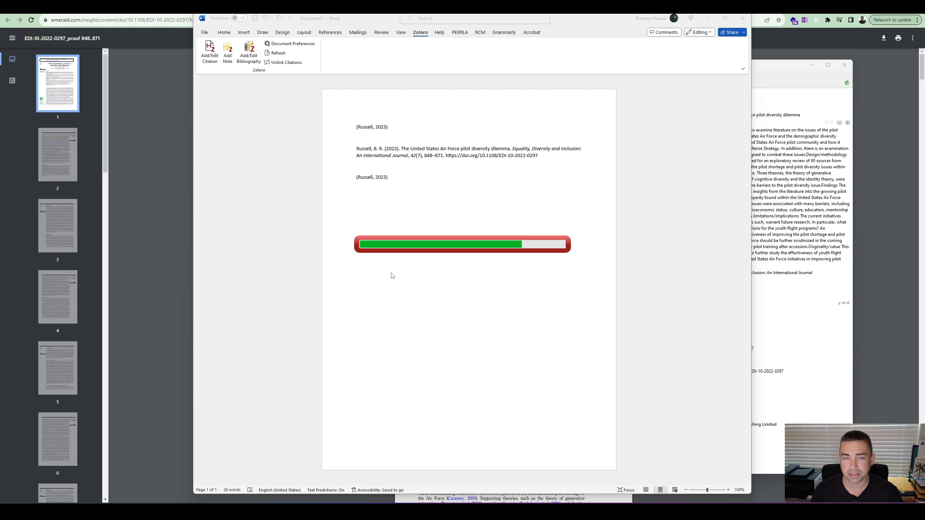
key(Return)
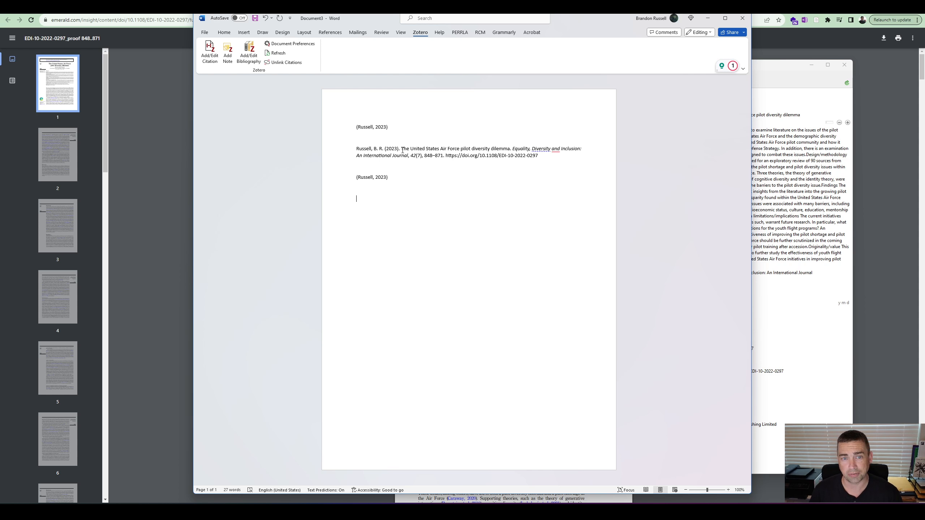
Accept the bibliography's references as they are, delete the existing bibliography, and reinsert it below the second citation
click(249, 57)
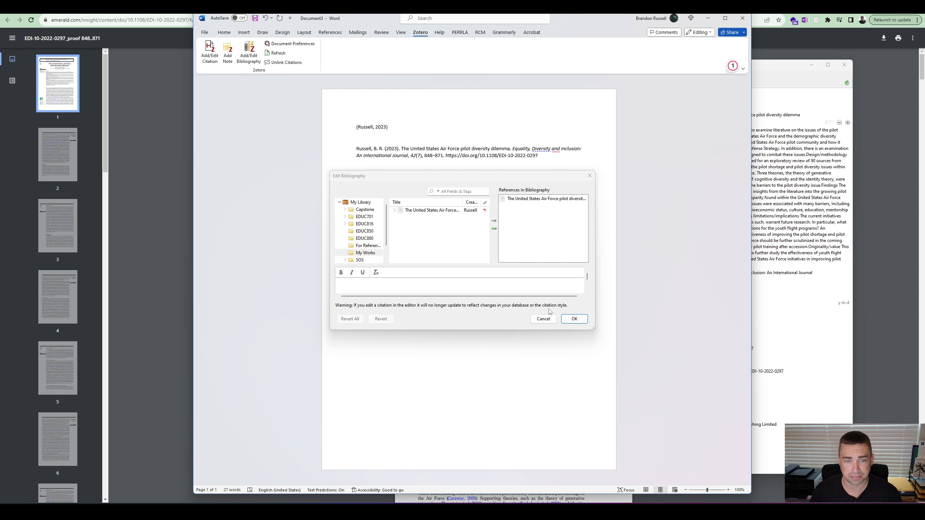
click(574, 319)
click(391, 145)
drag(391, 146, 349, 145)
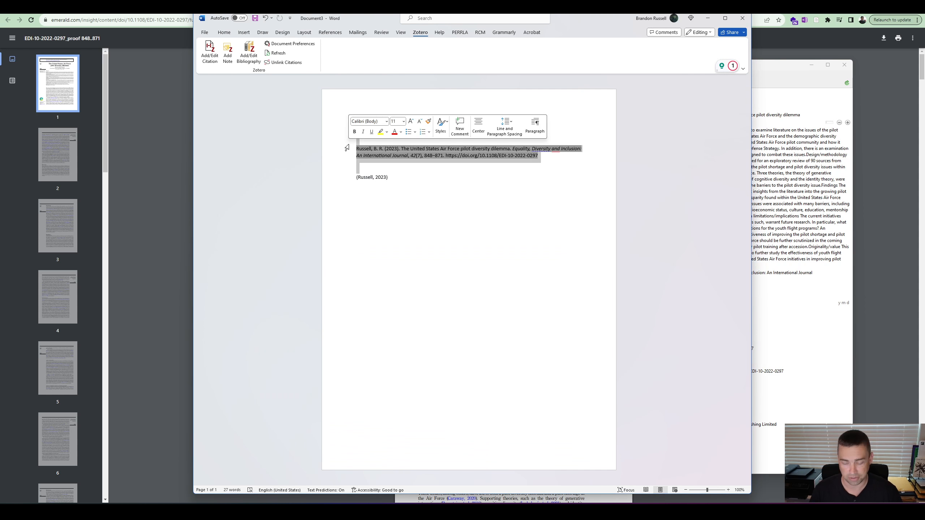
key(Delete)
click(365, 175)
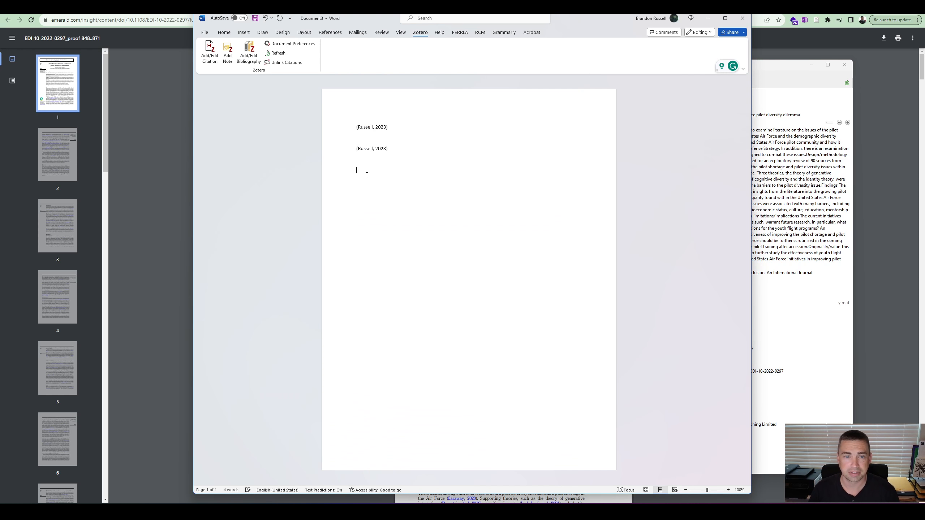
click(248, 53)
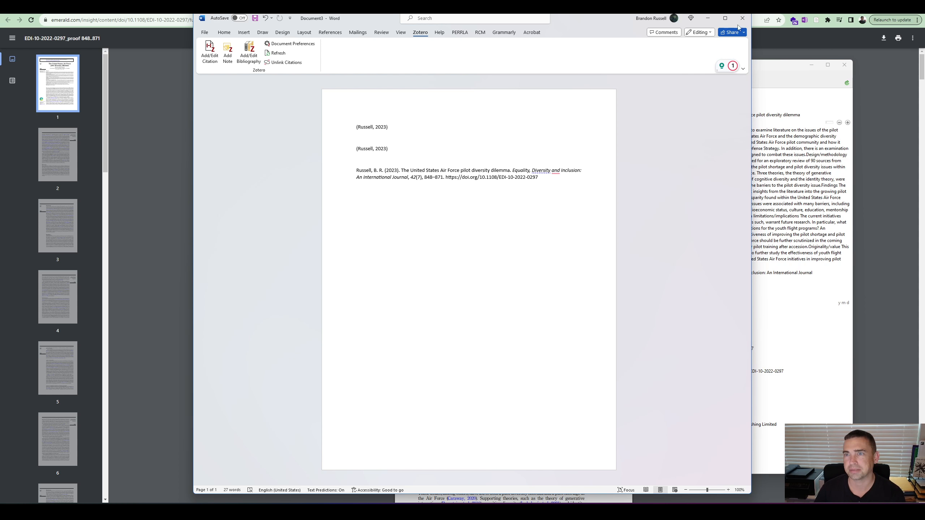
Minimize Word, review the paid storage plans and the tips and tricks page on the Zotero website, and return to the Zotero library
click(707, 18)
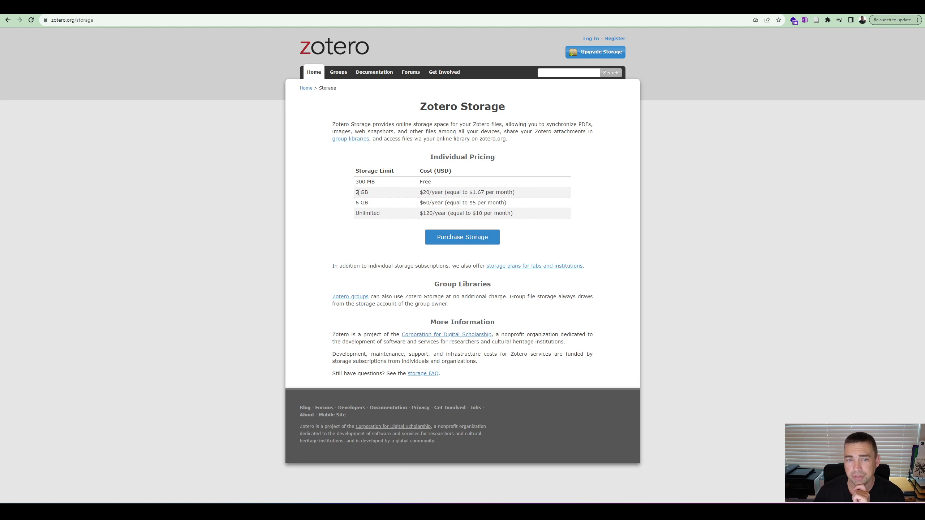
drag(356, 192, 523, 214)
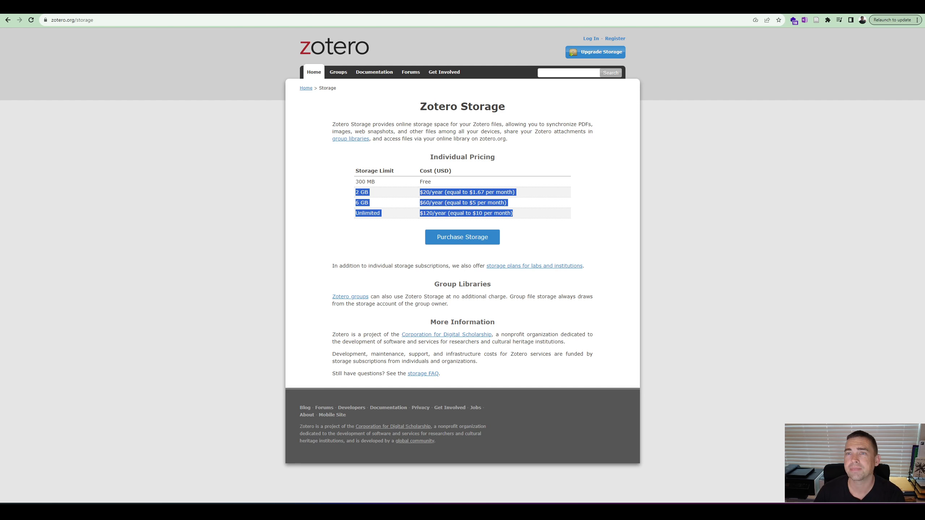
key(ctrl+Tab)
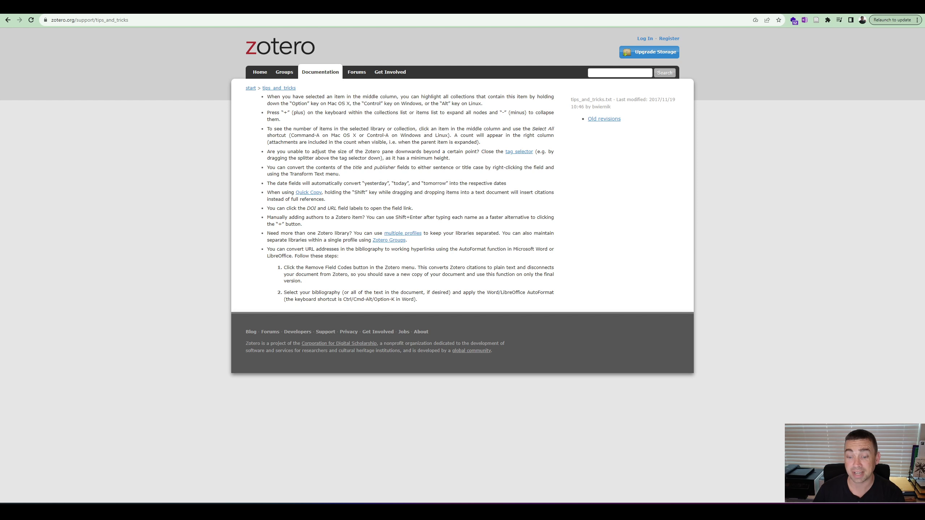
click(534, 511)
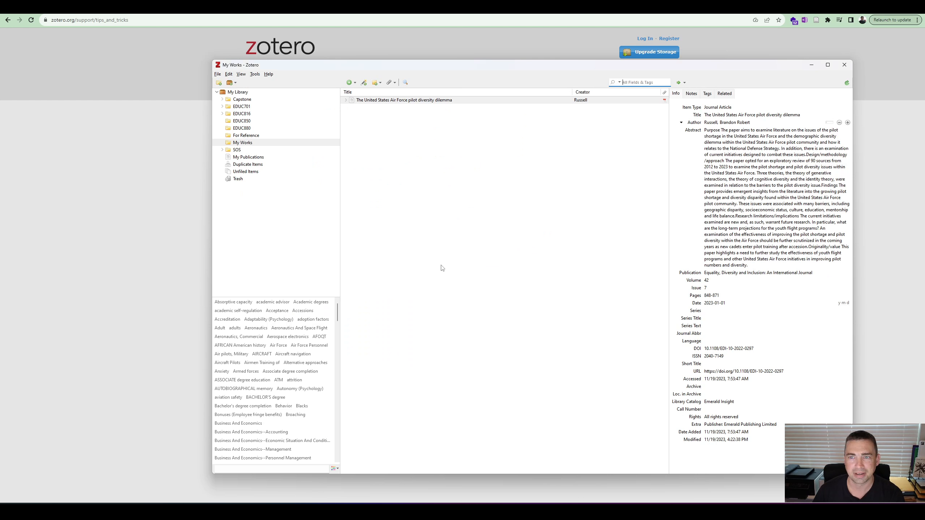